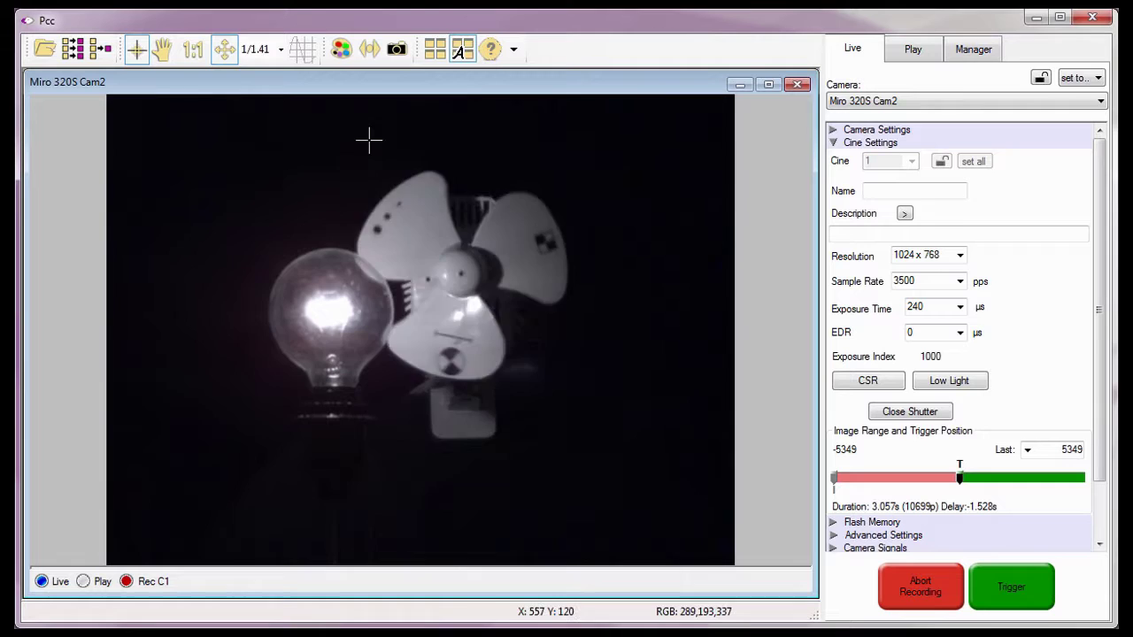
Set the cine resolution to 512 x 600
{"action": "left_click", "coordinate": [128, 88]}
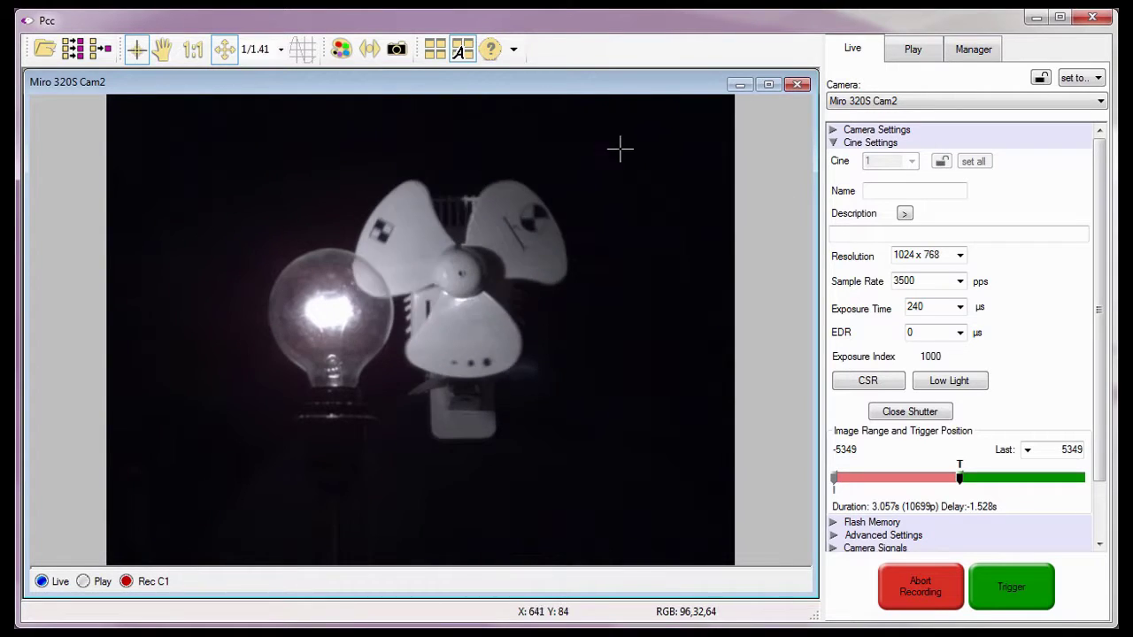
{"action": "left_click", "coordinate": [942, 255]}
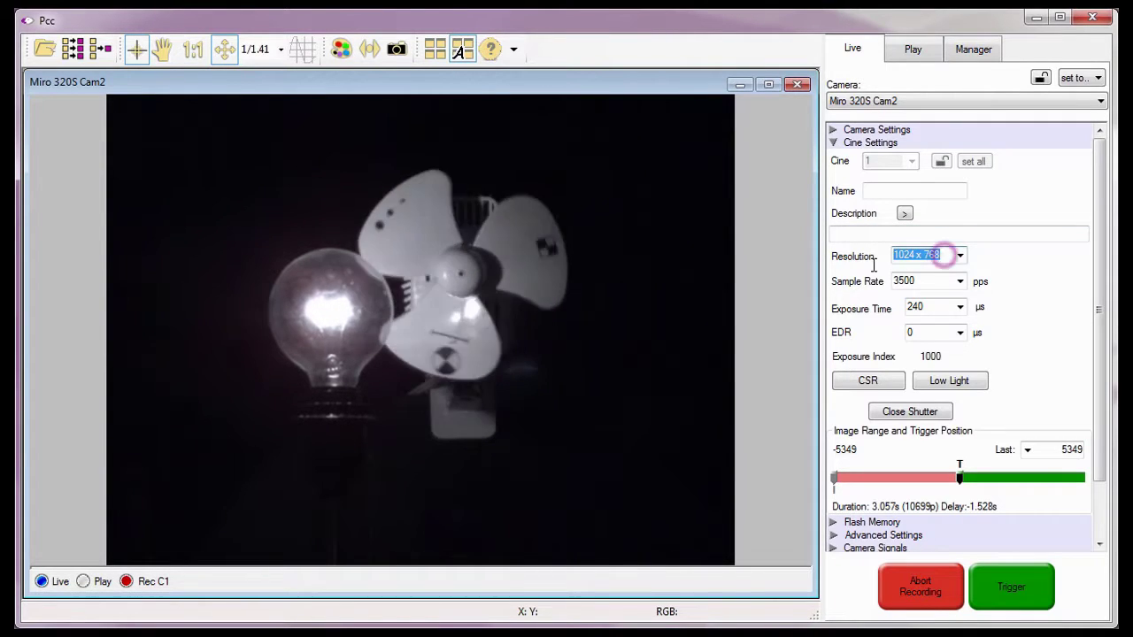
{"action": "type", "text": "512 x 600"}
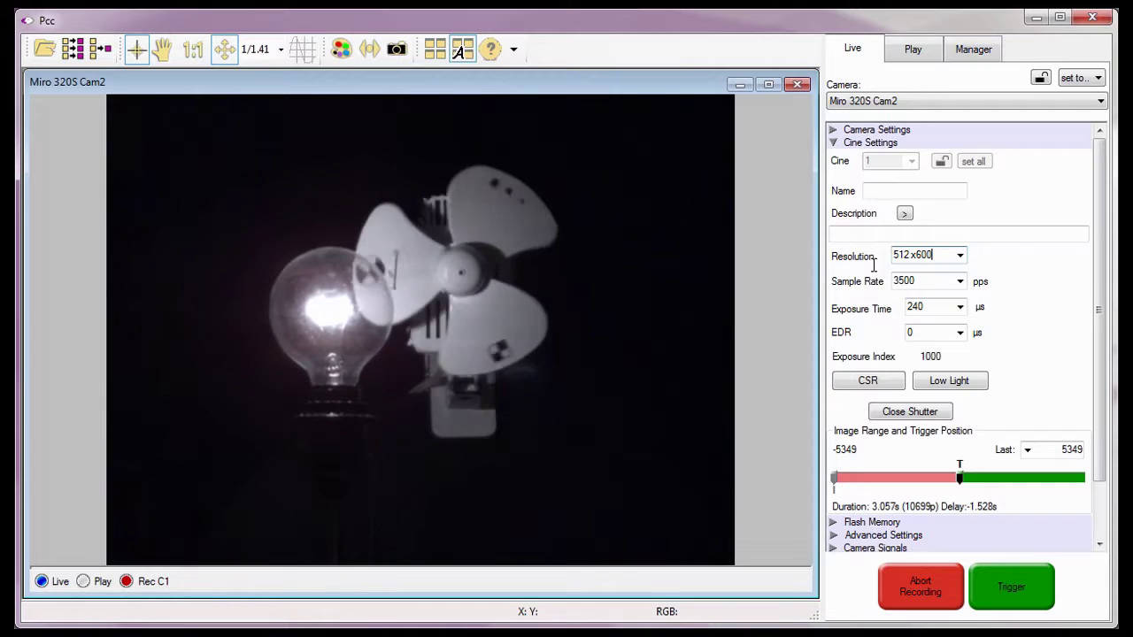
{"action": "key", "text": "Return"}
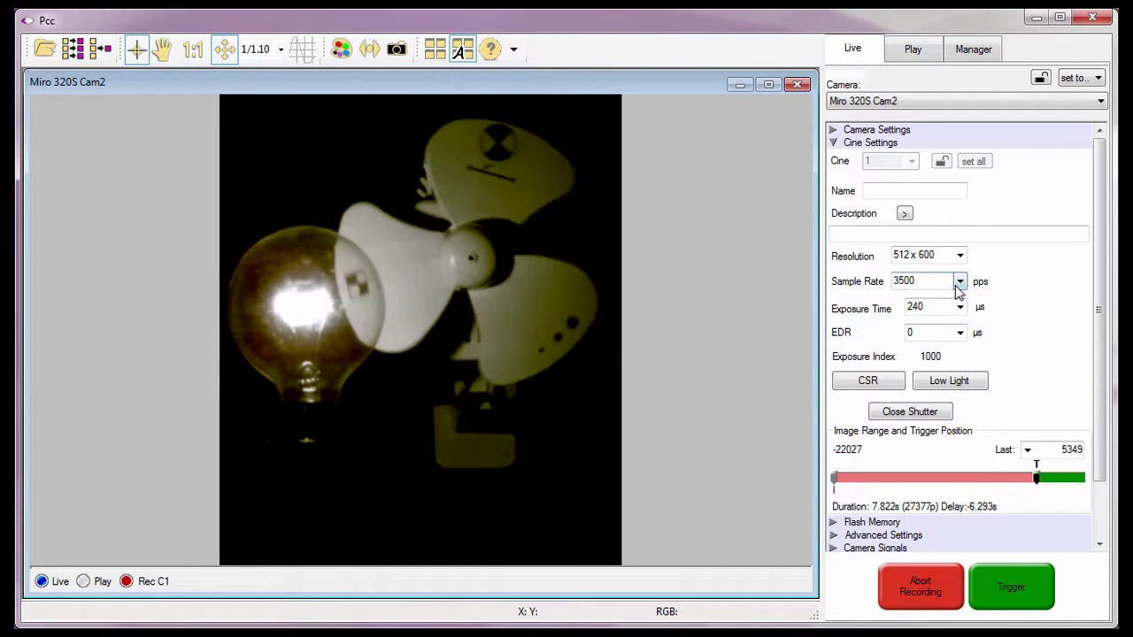
Set 4000 pps, keep 240 µs exposure, set Last to 13688, and run CSR
{"action": "left_click", "coordinate": [960, 282]}
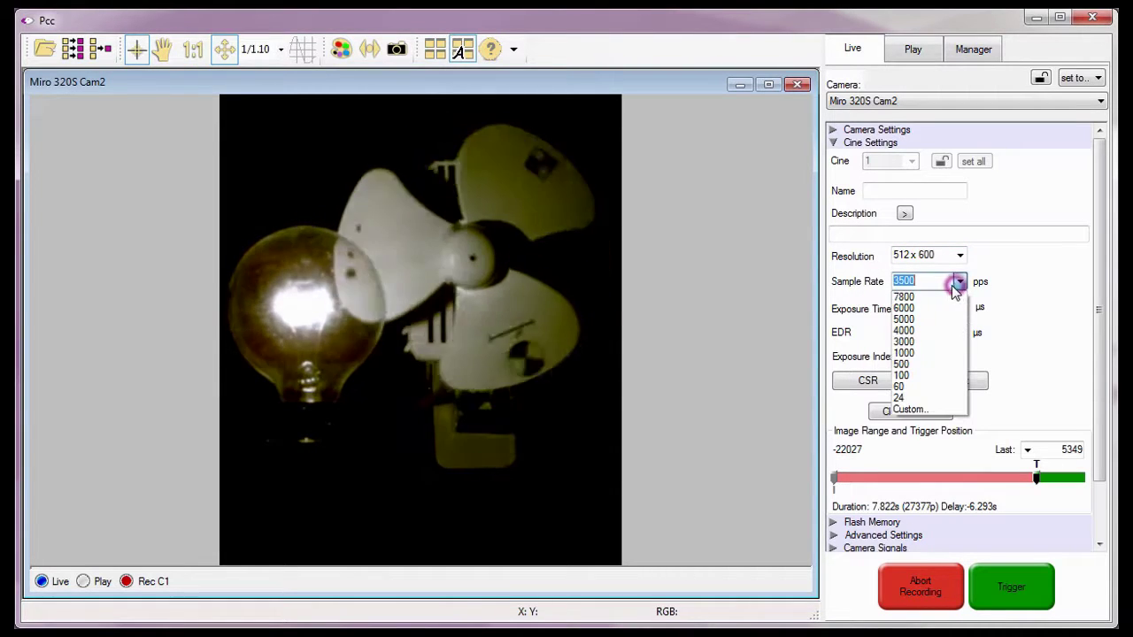
{"action": "left_click", "coordinate": [919, 329]}
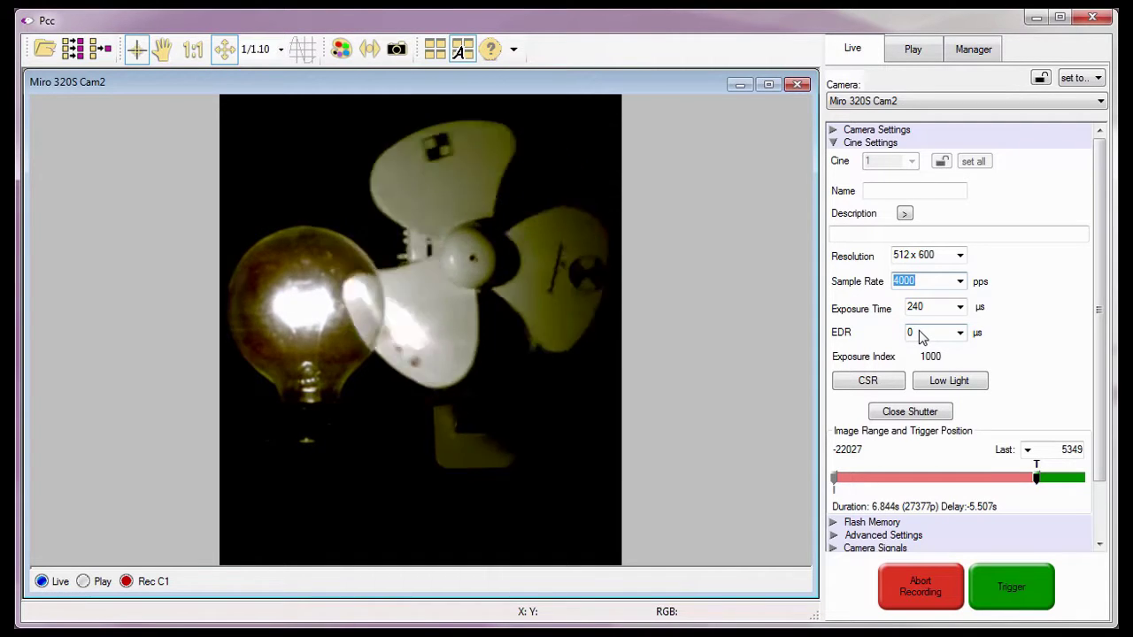
{"action": "left_click", "coordinate": [959, 307]}
{"action": "left_click", "coordinate": [926, 323]}
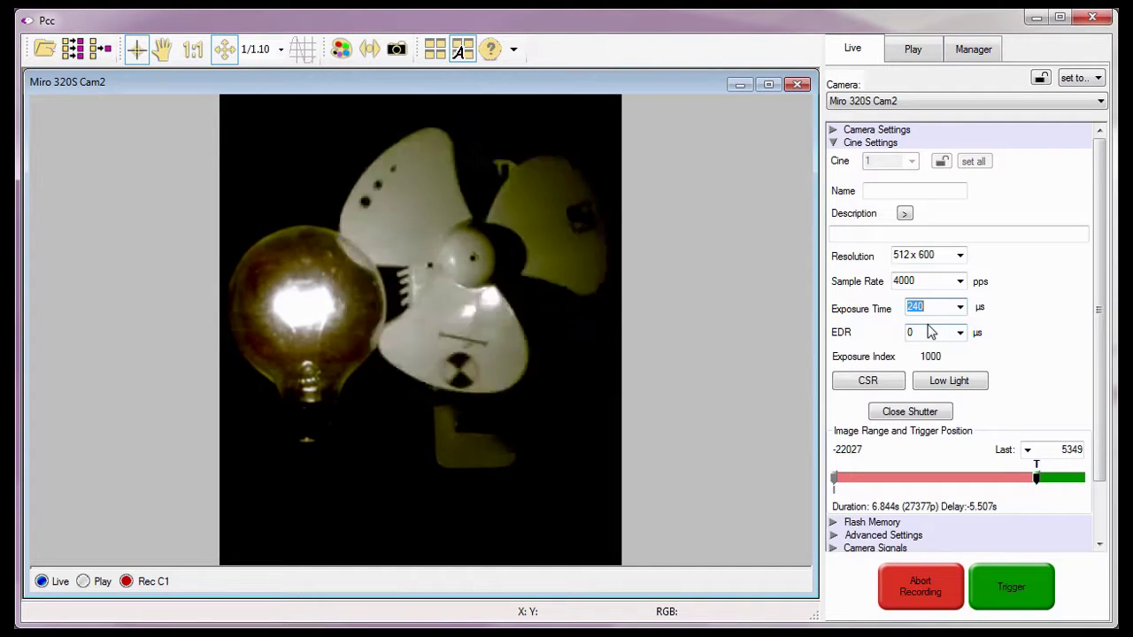
{"action": "left_click", "coordinate": [1026, 450]}
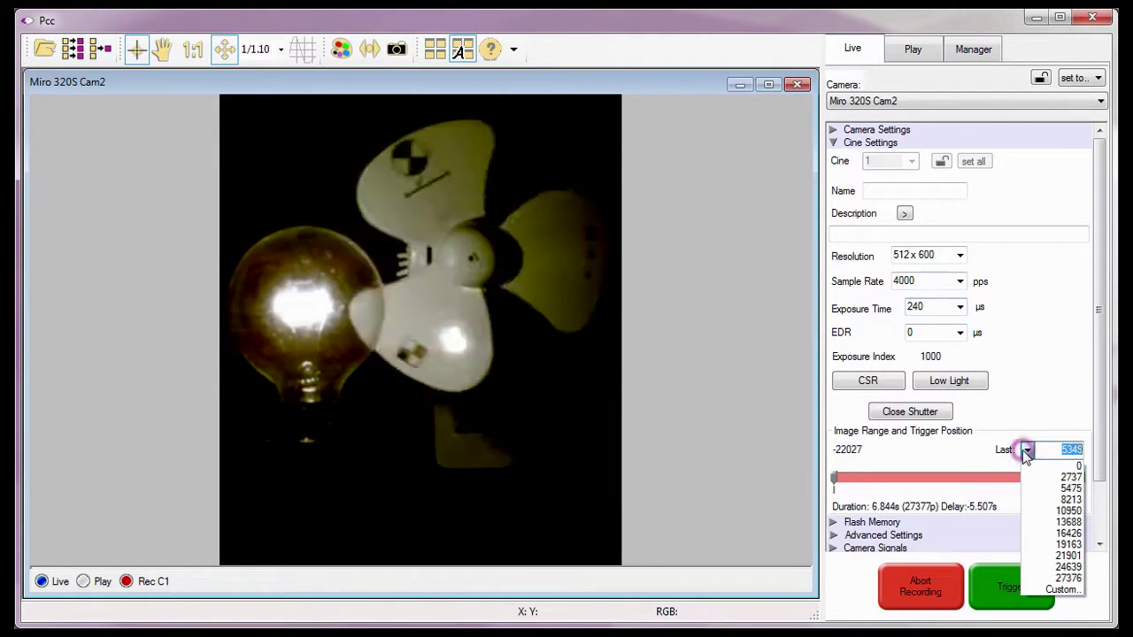
{"action": "left_click", "coordinate": [1066, 524]}
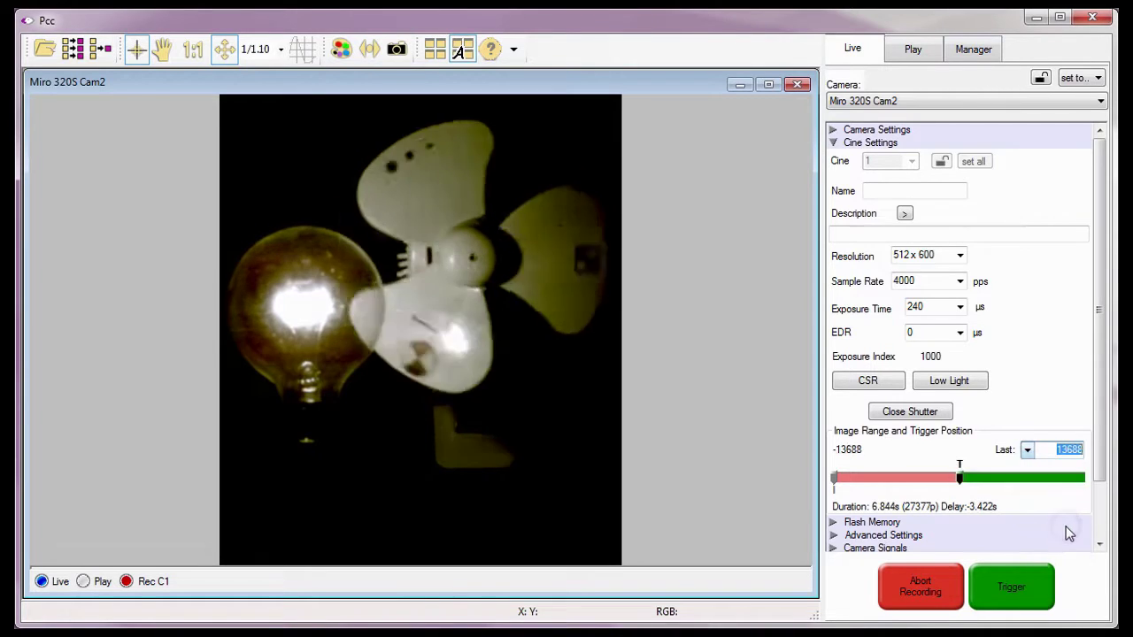
{"action": "left_click", "coordinate": [873, 387]}
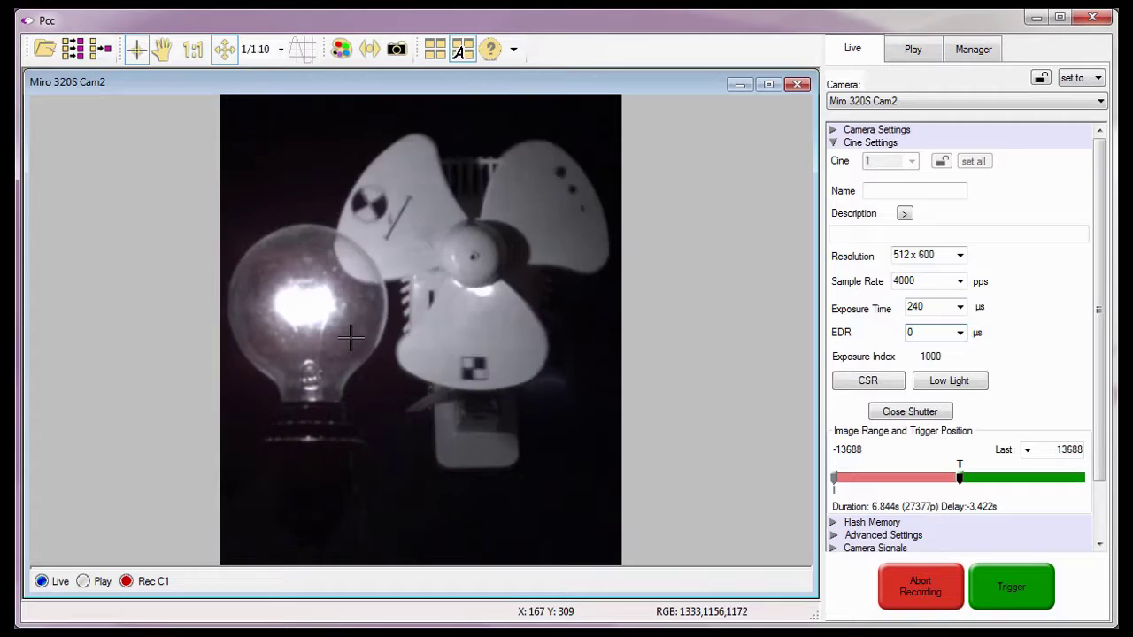
Enter an EDR of 120 µs, then replace it with 1.875 µs
{"action": "double_click", "coordinate": [911, 331]}
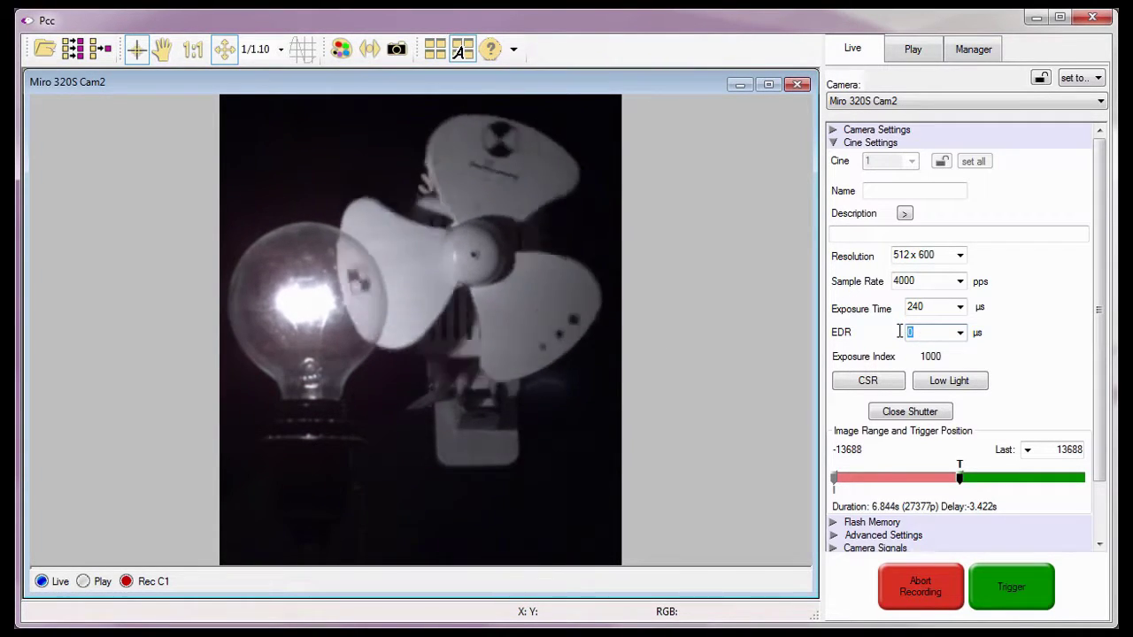
{"action": "type", "text": "120"}
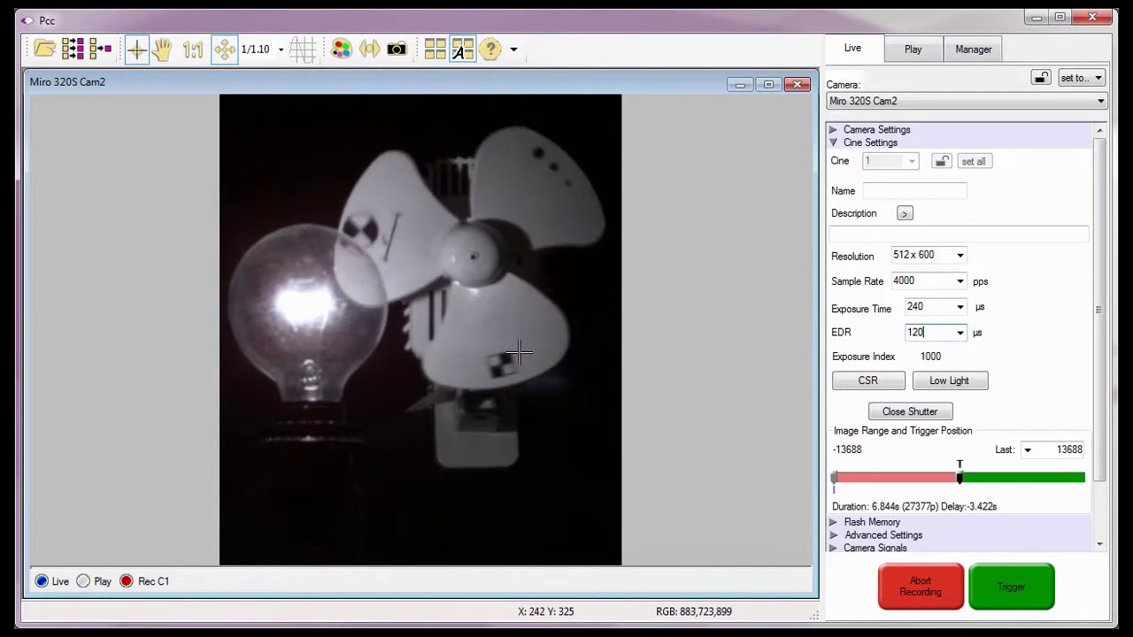
{"action": "double_click", "coordinate": [926, 329]}
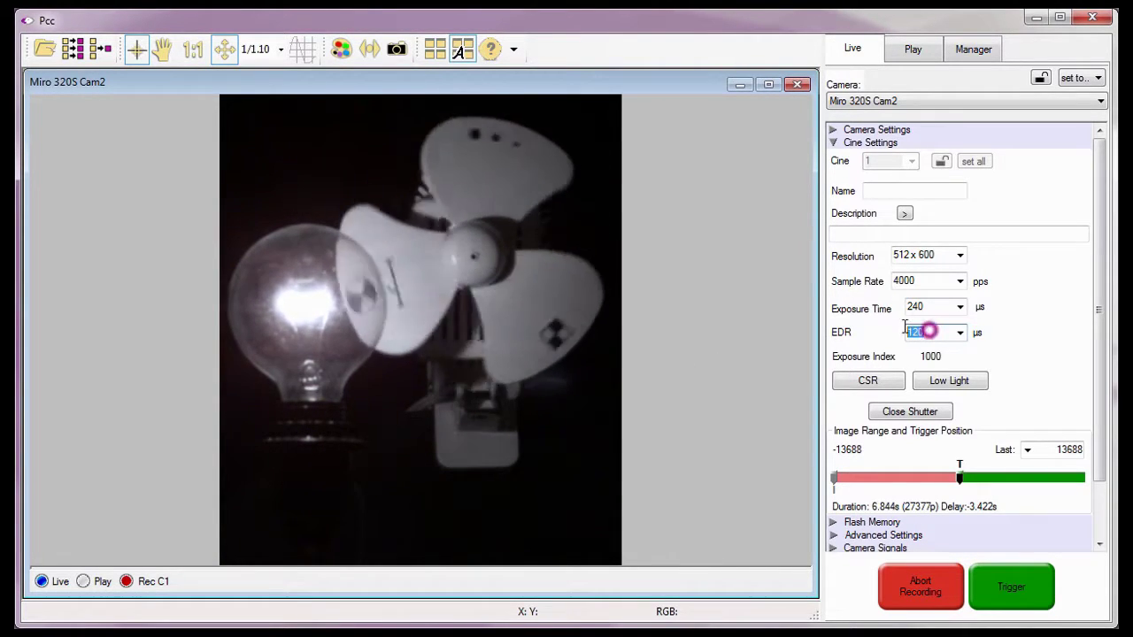
{"action": "type", "text": "1.8"}
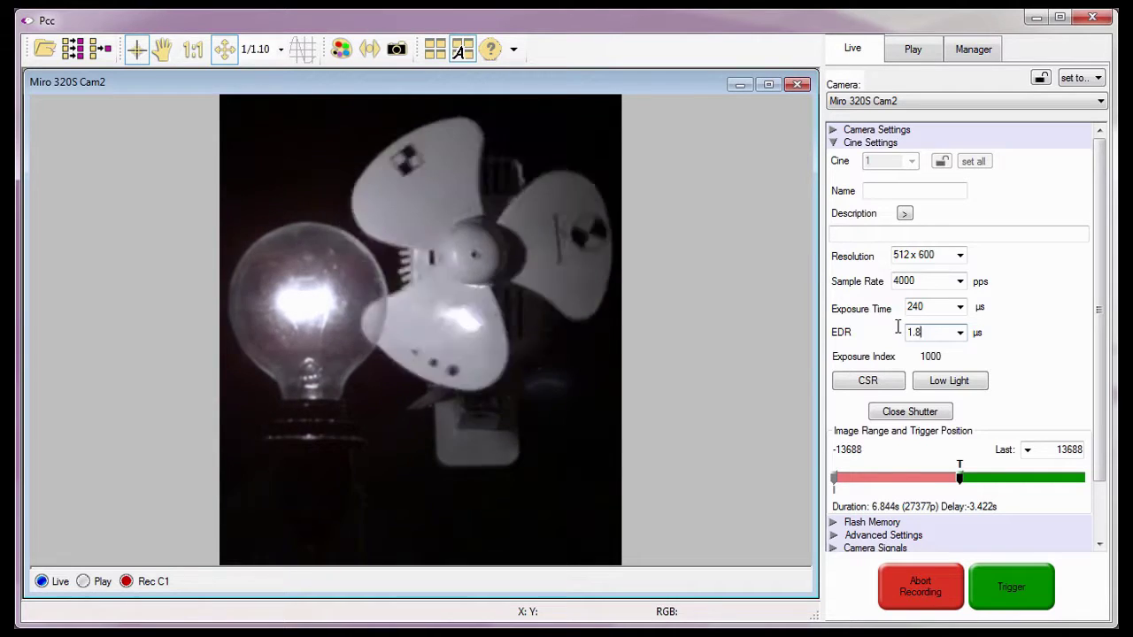
{"action": "type", "text": "75"}
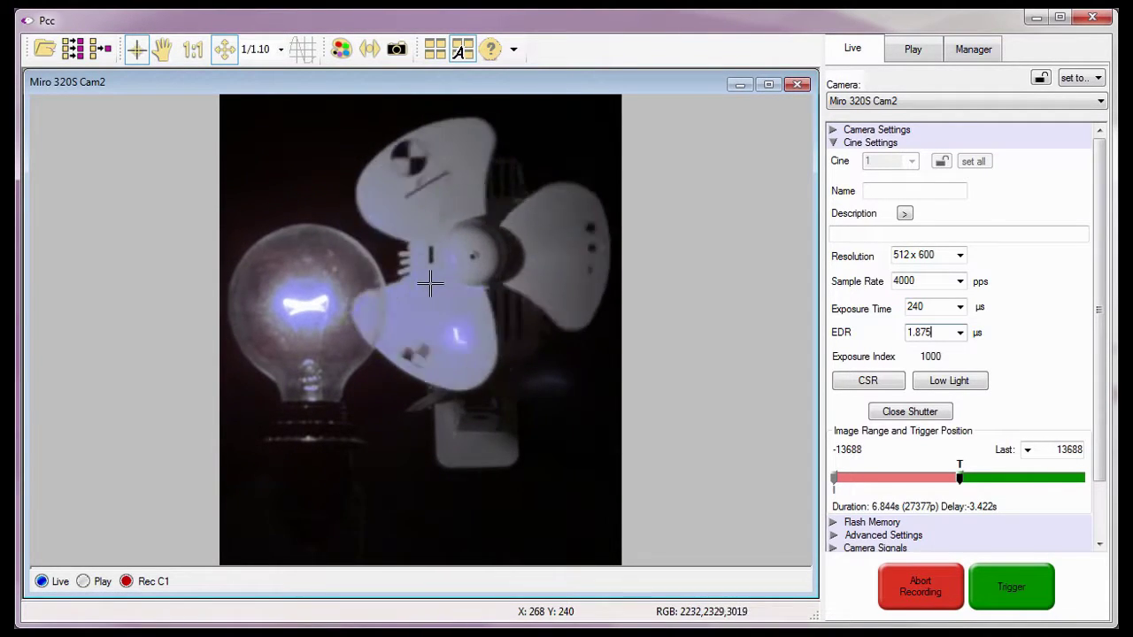
Reset the EDR to 0 from its preset list and rerun the CSR calibration
{"action": "left_click", "coordinate": [960, 334]}
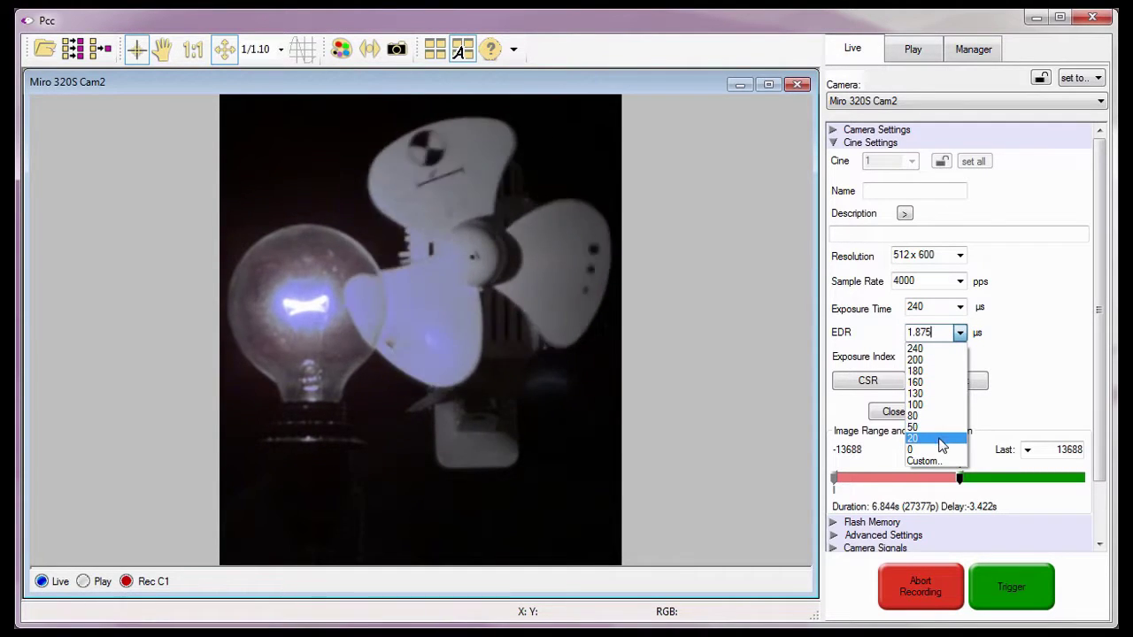
{"action": "left_click", "coordinate": [938, 451]}
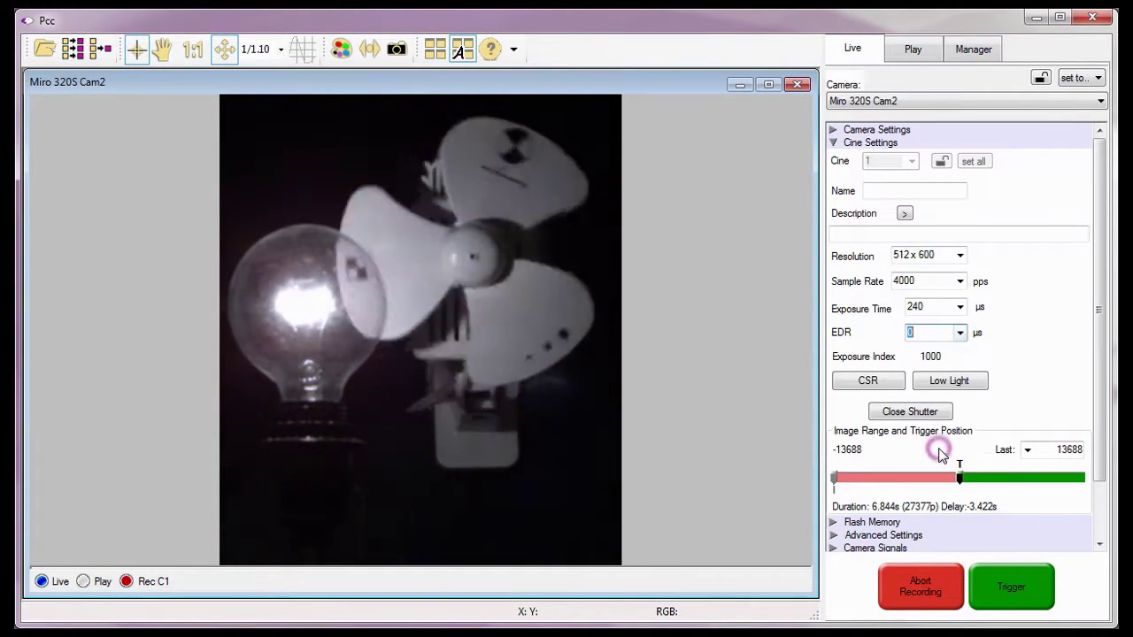
{"action": "left_click", "coordinate": [868, 382]}
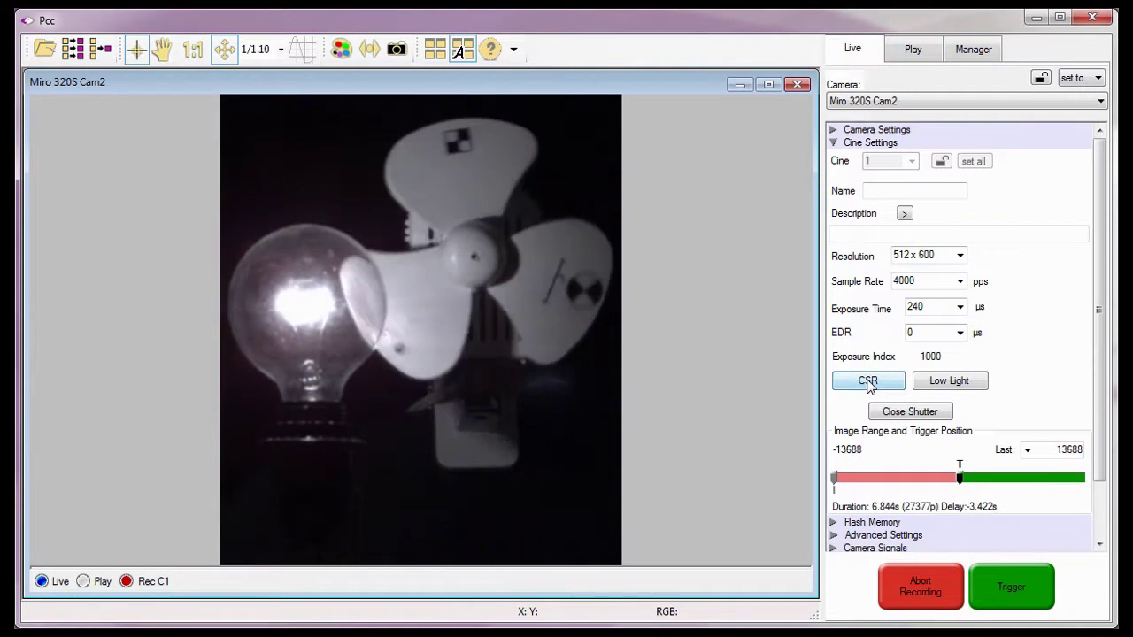
Enter 1.875 µs as the EDR and white-balance the live bulb-and-fan image
{"action": "left_click", "coordinate": [902, 332]}
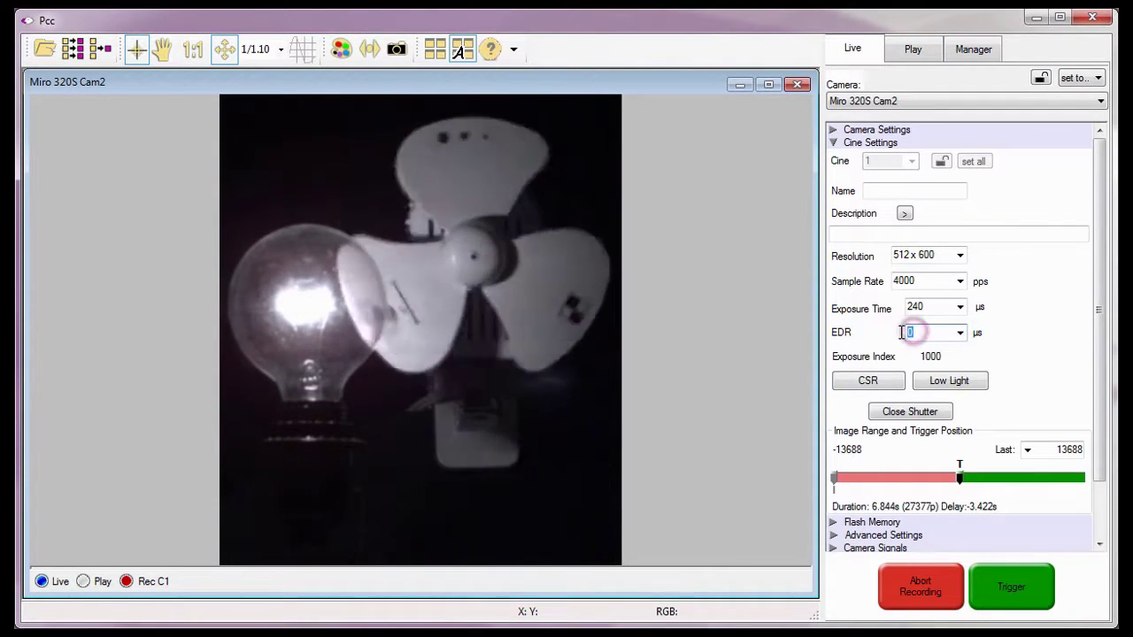
{"action": "type", "text": "1"}
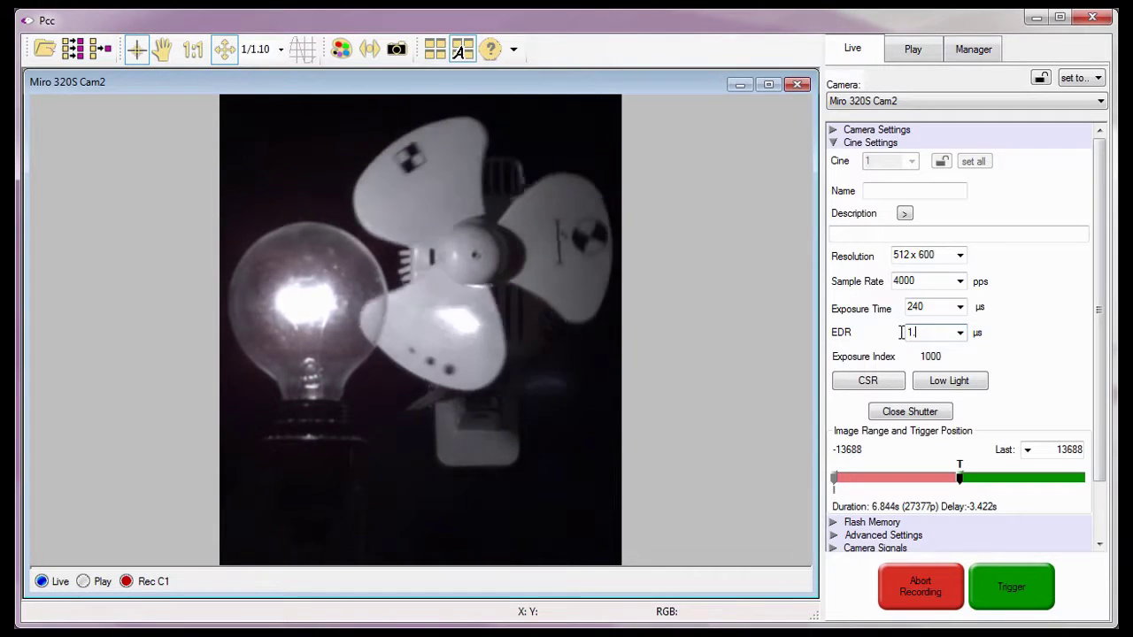
{"action": "type", "text": ".875"}
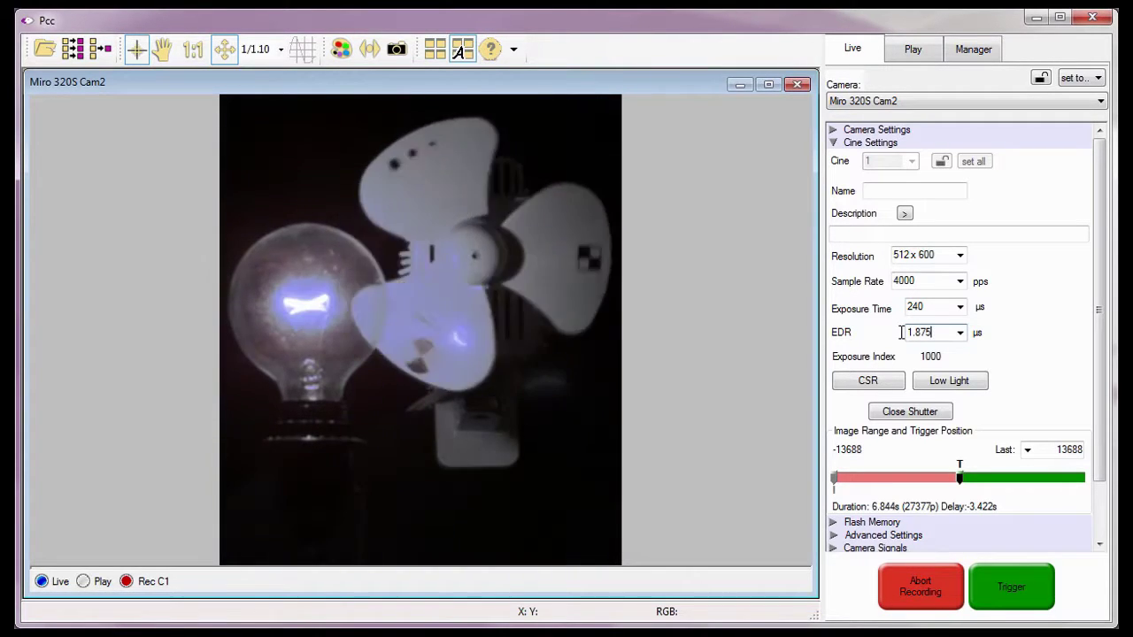
{"action": "key", "text": "Return"}
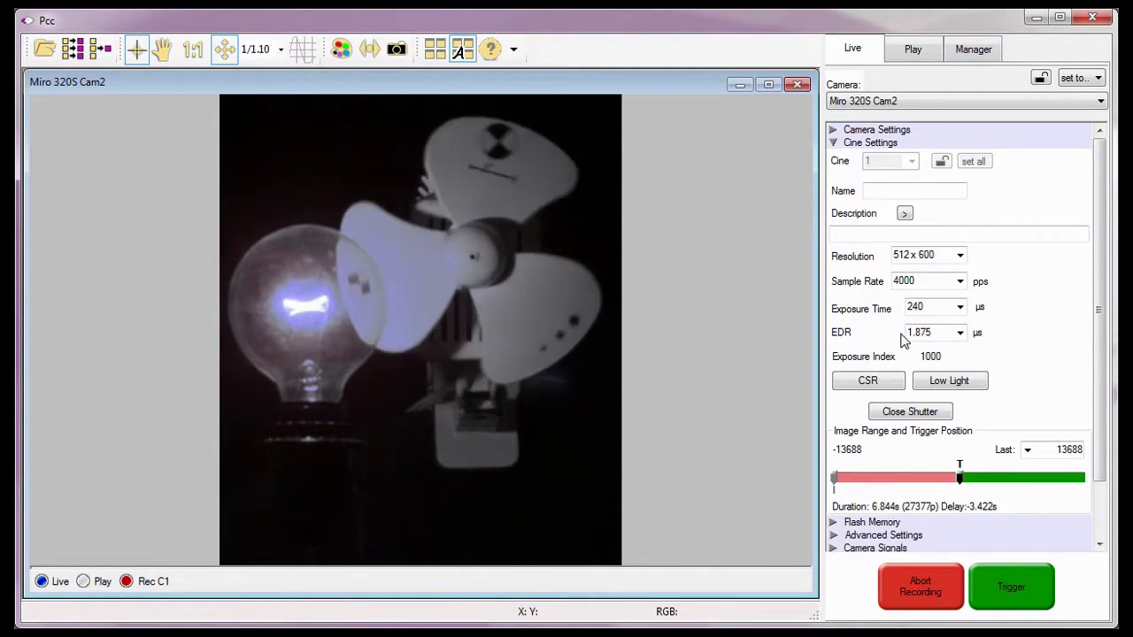
{"action": "right_click", "coordinate": [460, 449]}
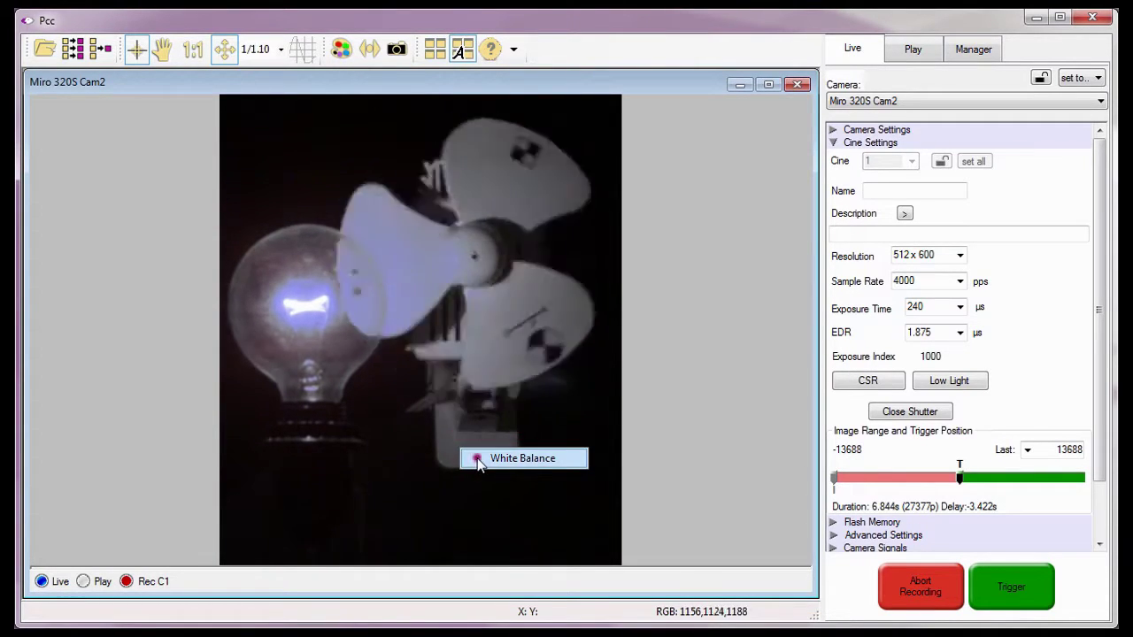
{"action": "left_click", "coordinate": [476, 458]}
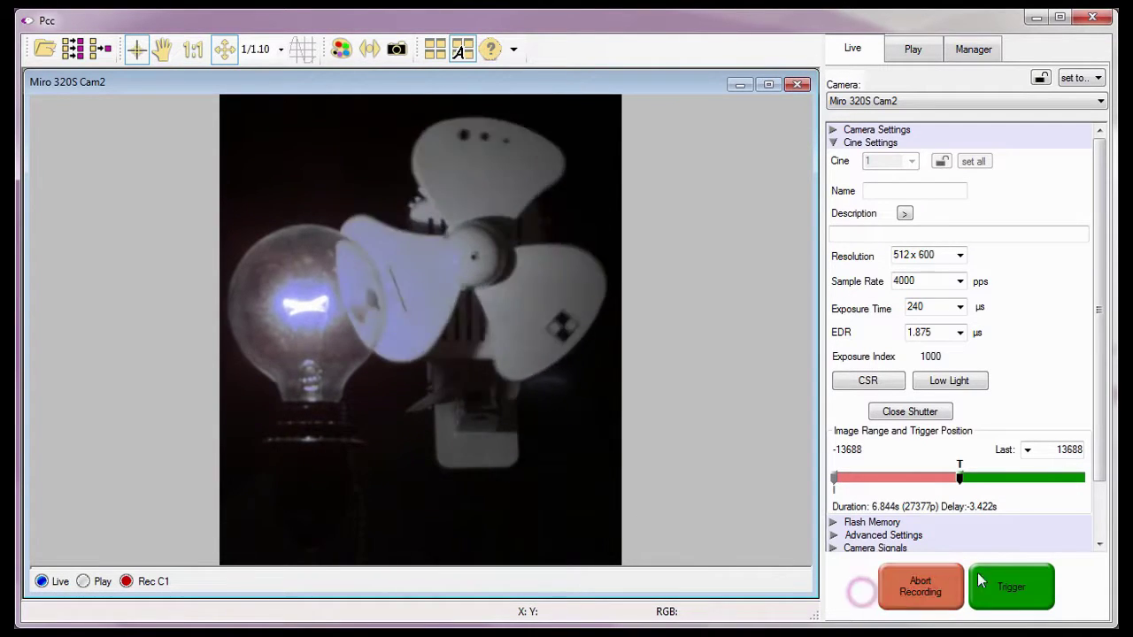
Trigger a capture of the spinning fan and bulb, then play Cine 1 forward
{"action": "left_click", "coordinate": [1007, 582]}
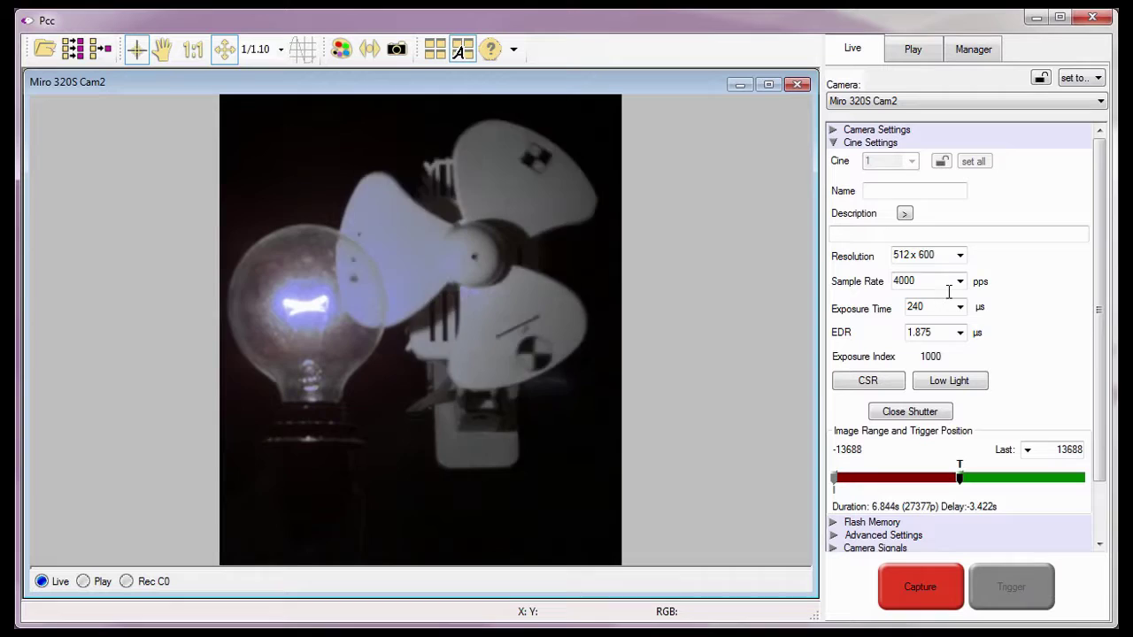
{"action": "left_click", "coordinate": [911, 60]}
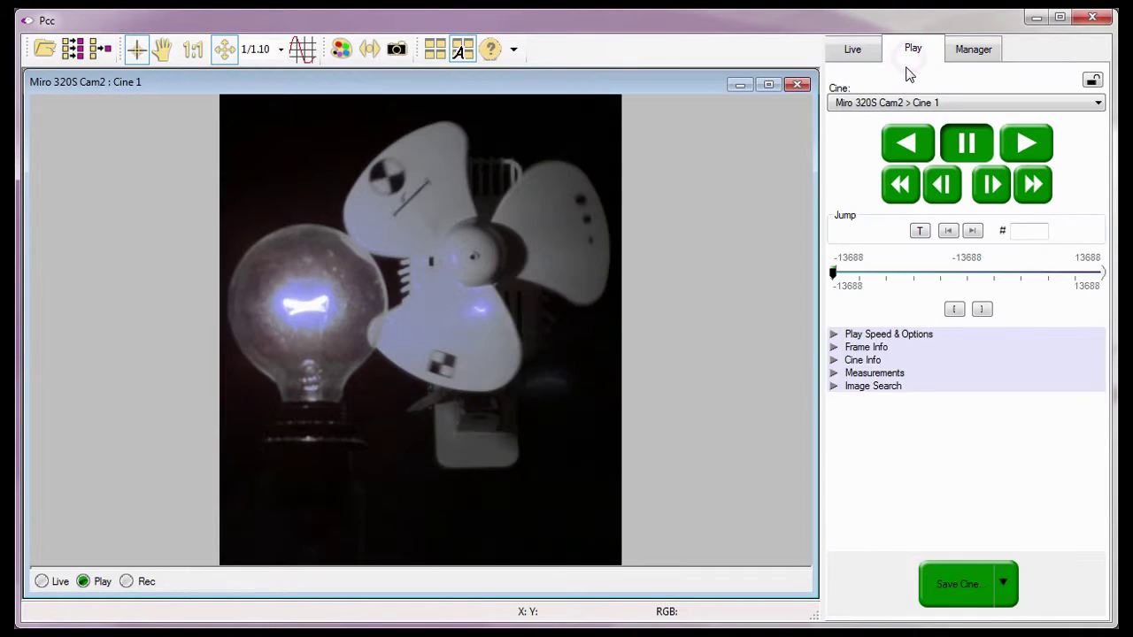
{"action": "left_click", "coordinate": [1024, 153]}
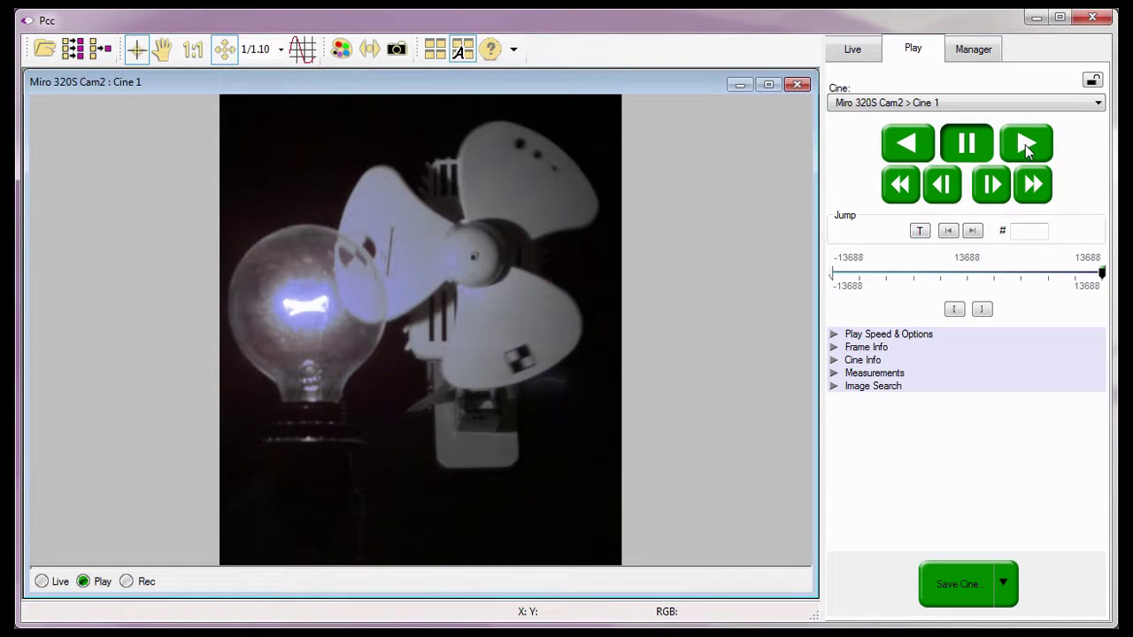
Go back to live view and change the EDR from 1.875 to 0
{"action": "left_click", "coordinate": [863, 57]}
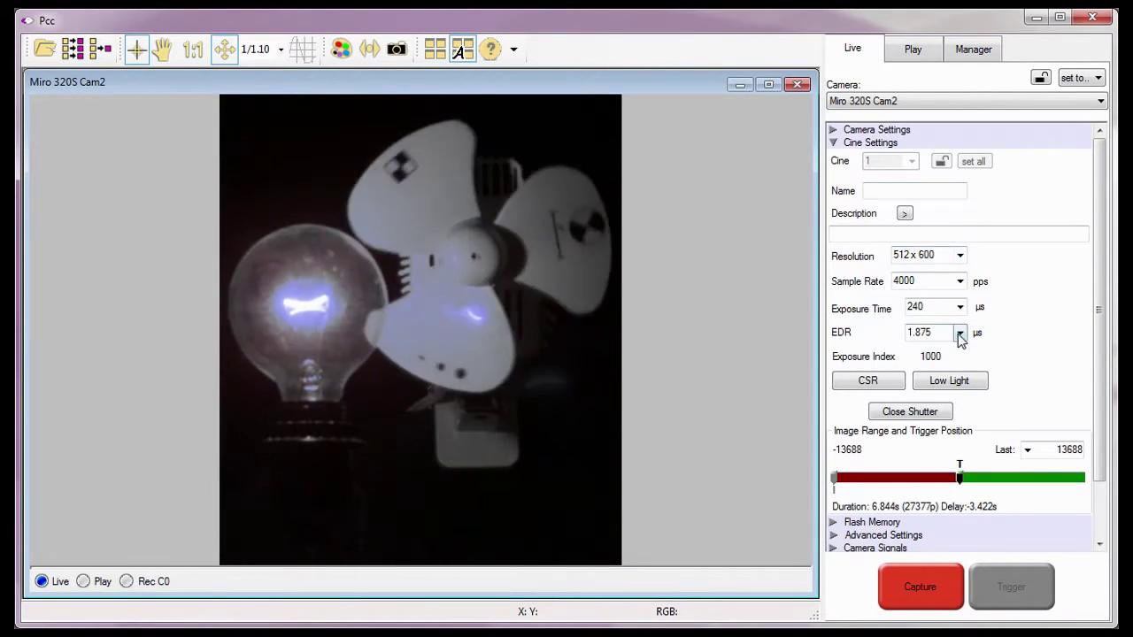
{"action": "left_click", "coordinate": [960, 334]}
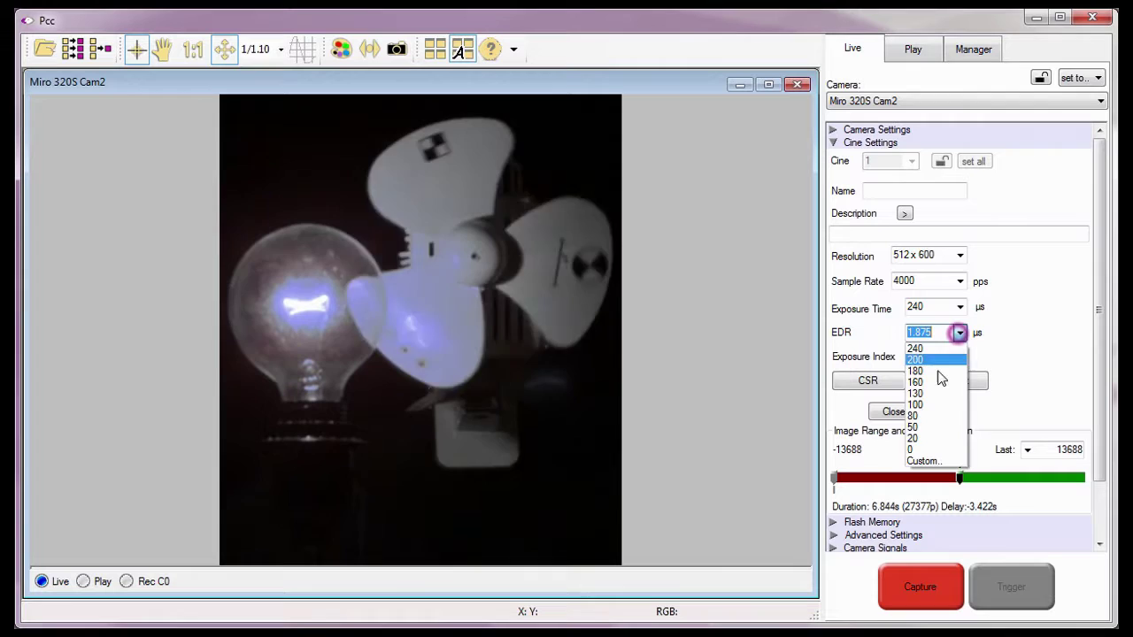
{"action": "left_click", "coordinate": [912, 450]}
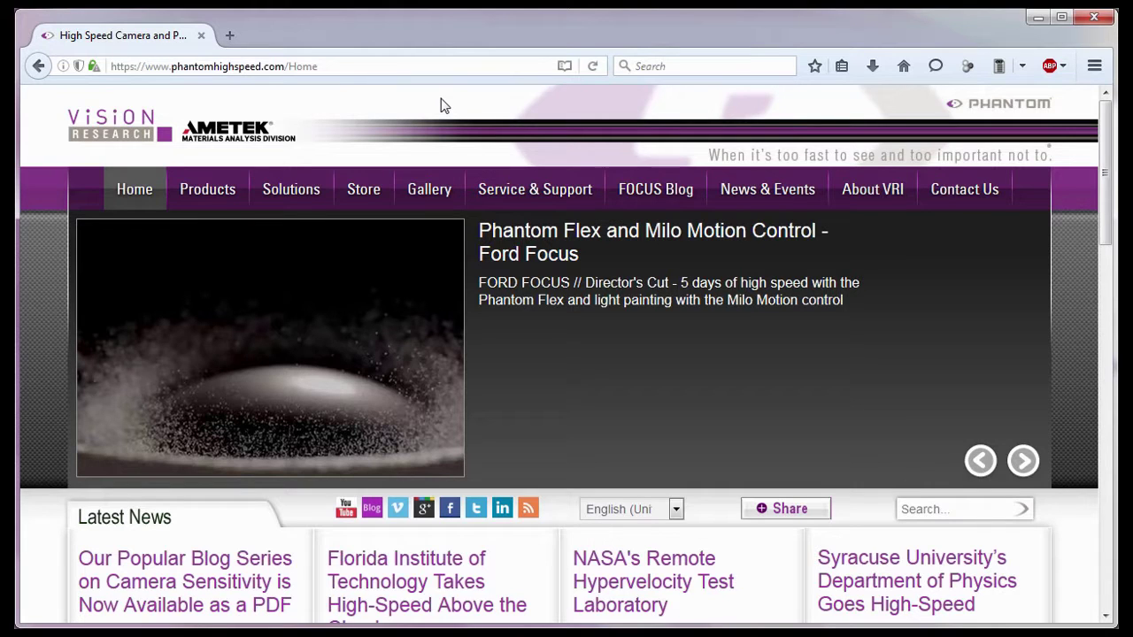
Go to the Phantom website's Training page under Service & Support
{"action": "left_click", "coordinate": [165, 76]}
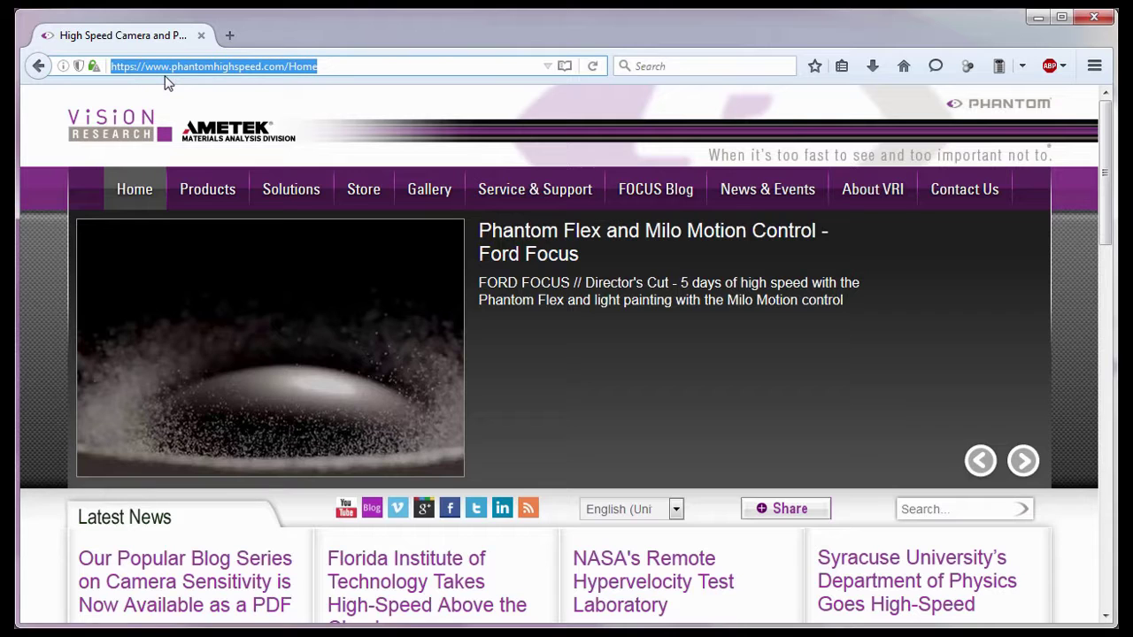
{"action": "mouse_move", "coordinate": [511, 202]}
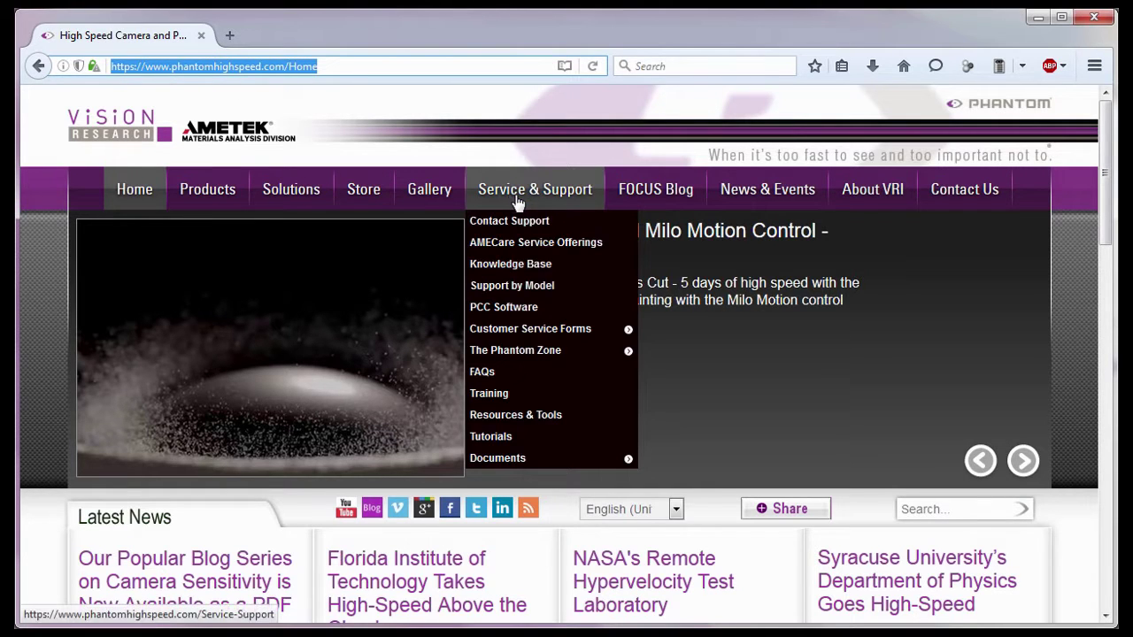
{"action": "left_click", "coordinate": [513, 394]}
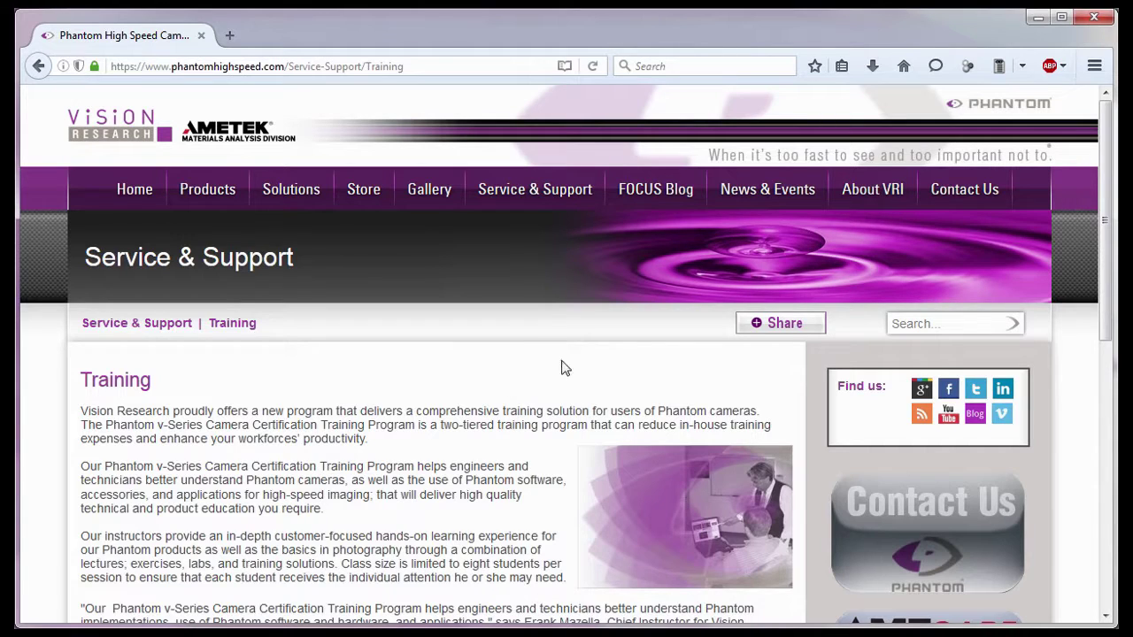
Visit North American Sales, then International Sales under Contact Us
{"action": "mouse_move", "coordinate": [948, 196]}
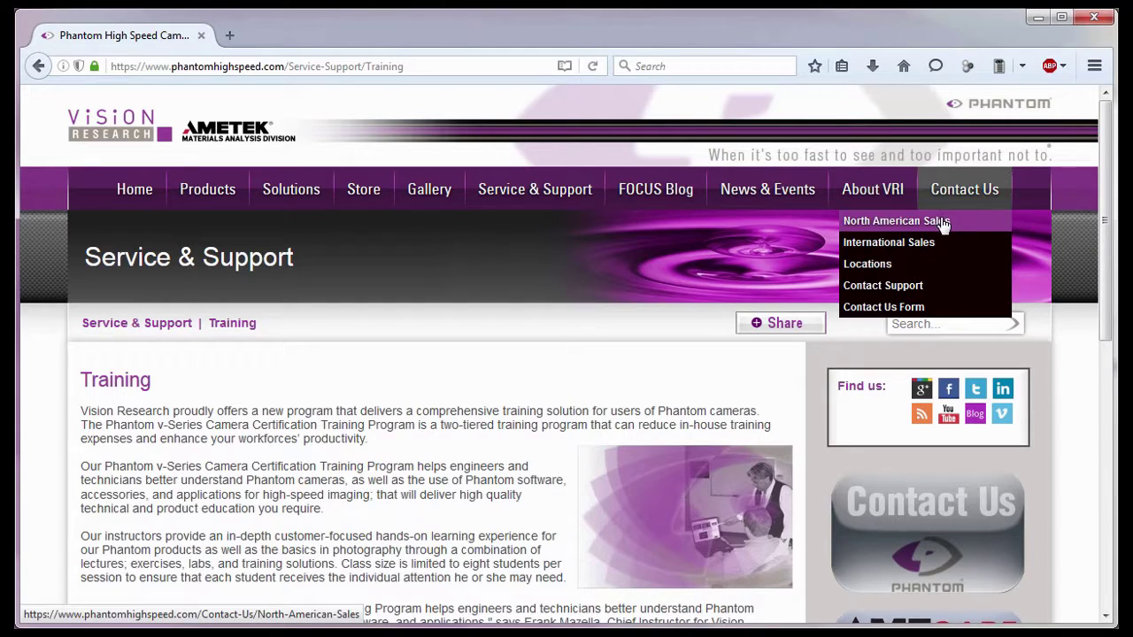
{"action": "left_click", "coordinate": [942, 221]}
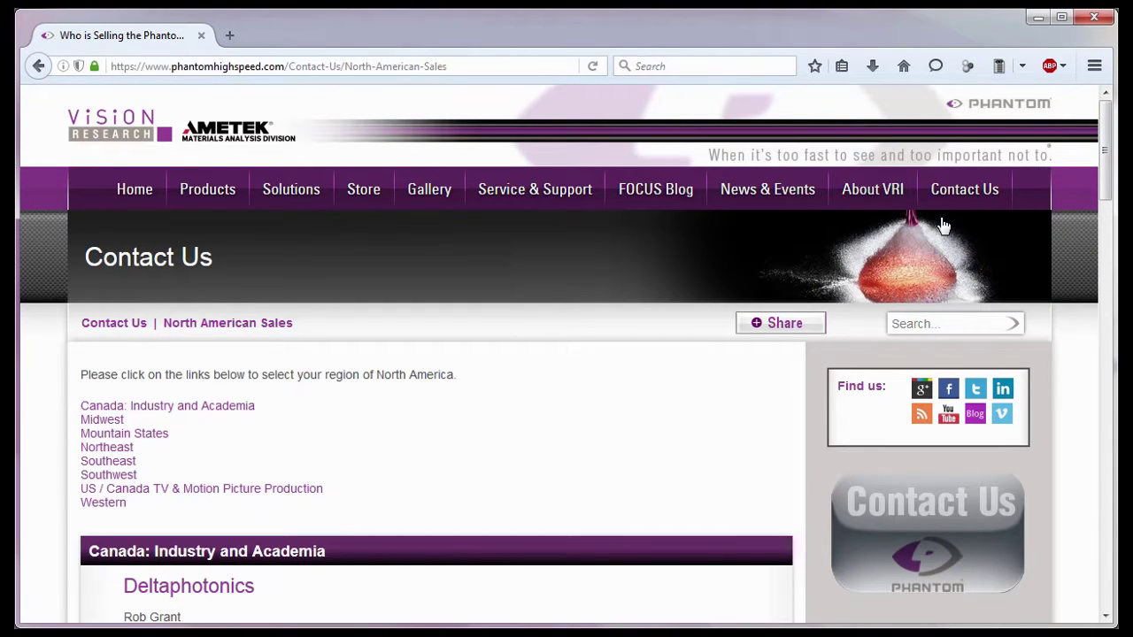
{"action": "mouse_move", "coordinate": [969, 203]}
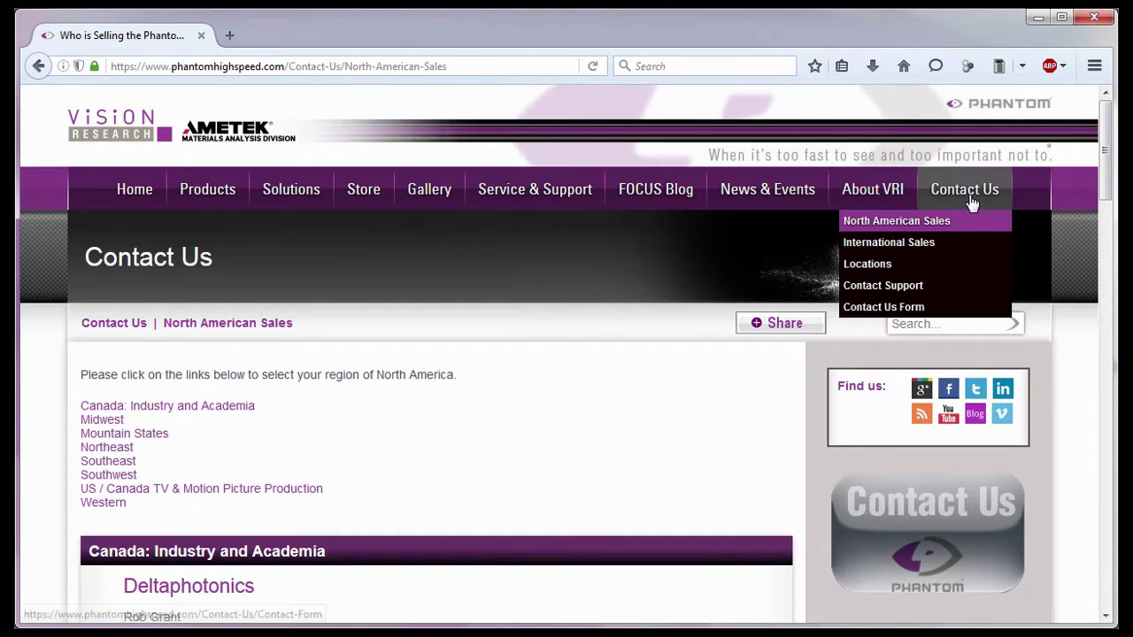
{"action": "left_click", "coordinate": [953, 245]}
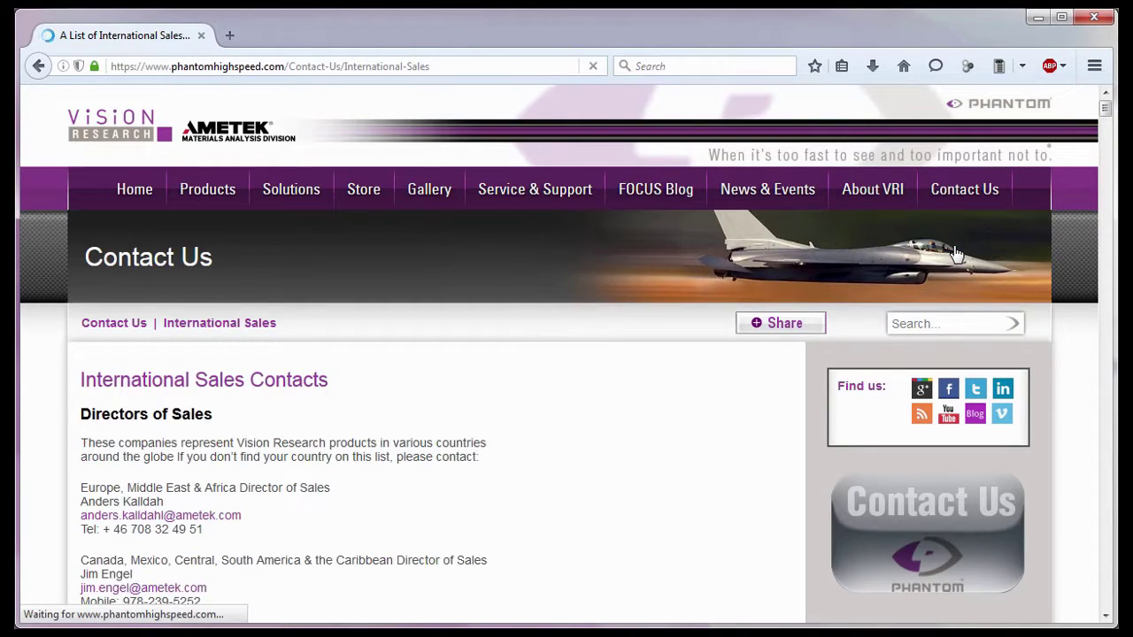